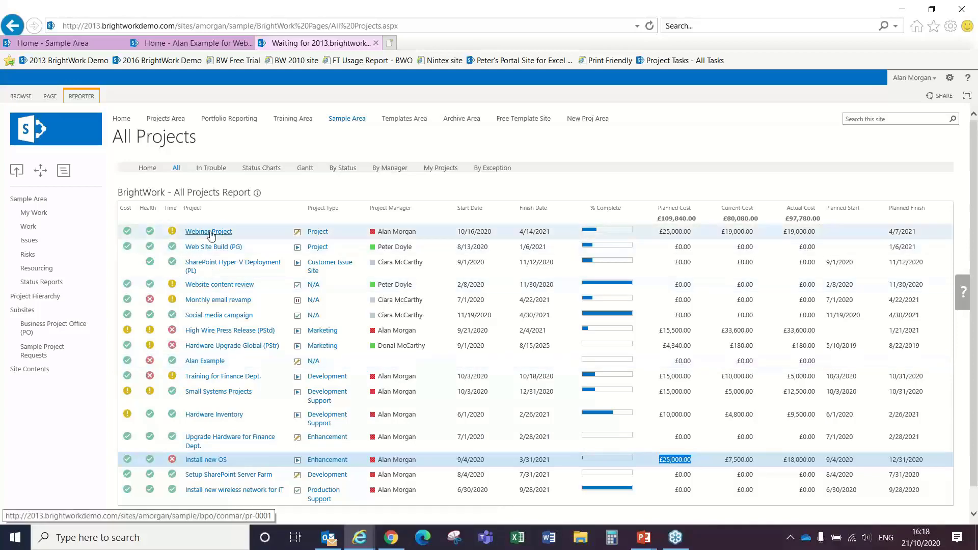
# Step: Open the Webinar Project home page in a new tab and highlight its Key Project Metrics heading
pyautogui.middleClick(209, 232)
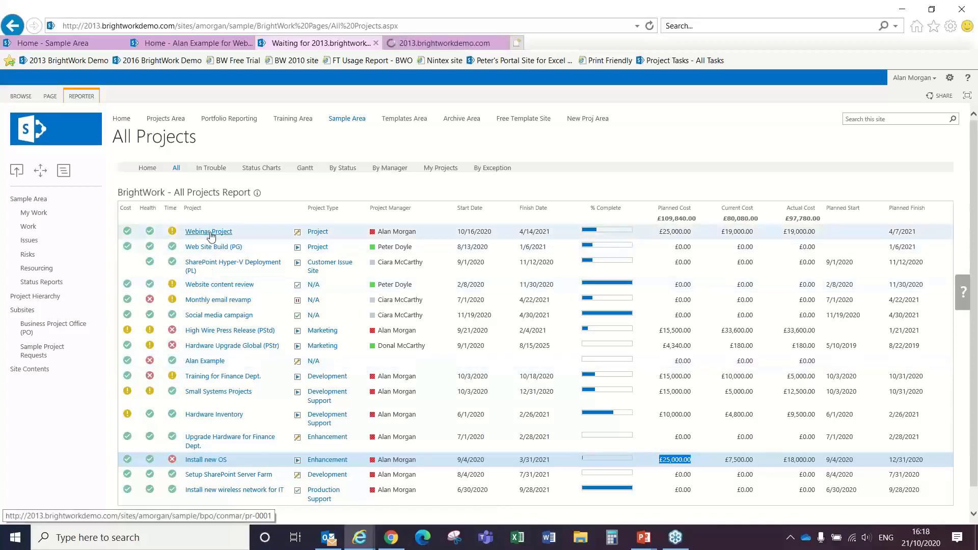
pyautogui.click(461, 44)
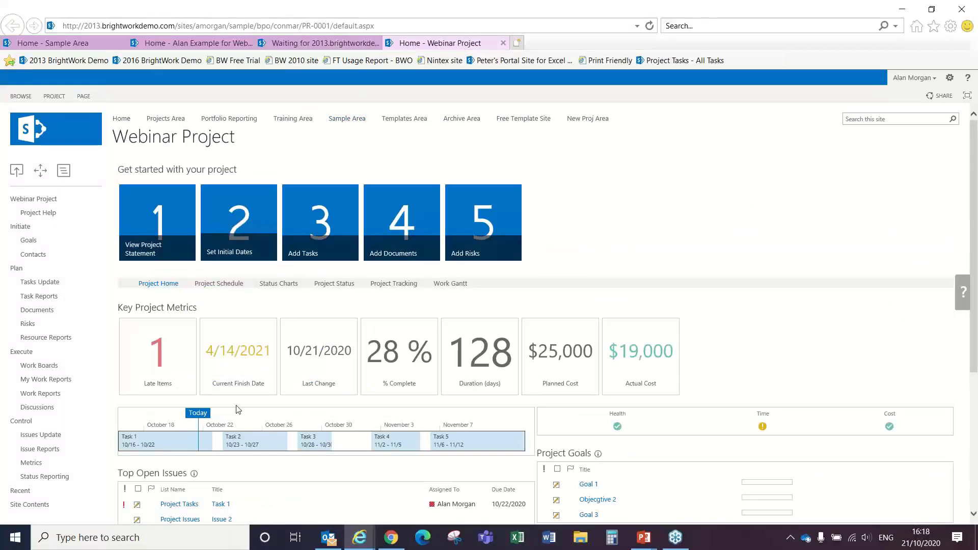
pyautogui.moveTo(199, 311); pyautogui.dragTo(117, 308)
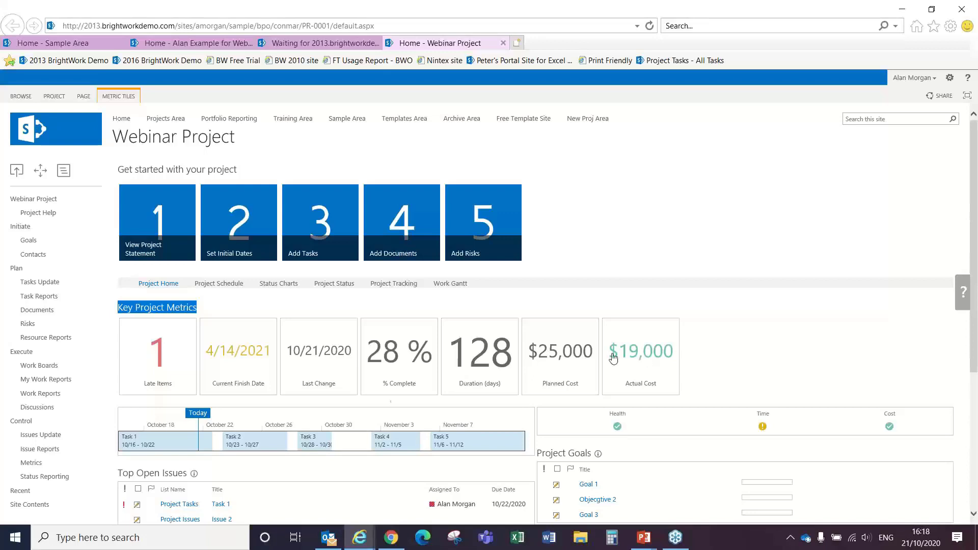
# Step: Go to the project's Metrics list and review the Planned Cost edit form without saving
pyautogui.click(31, 464)
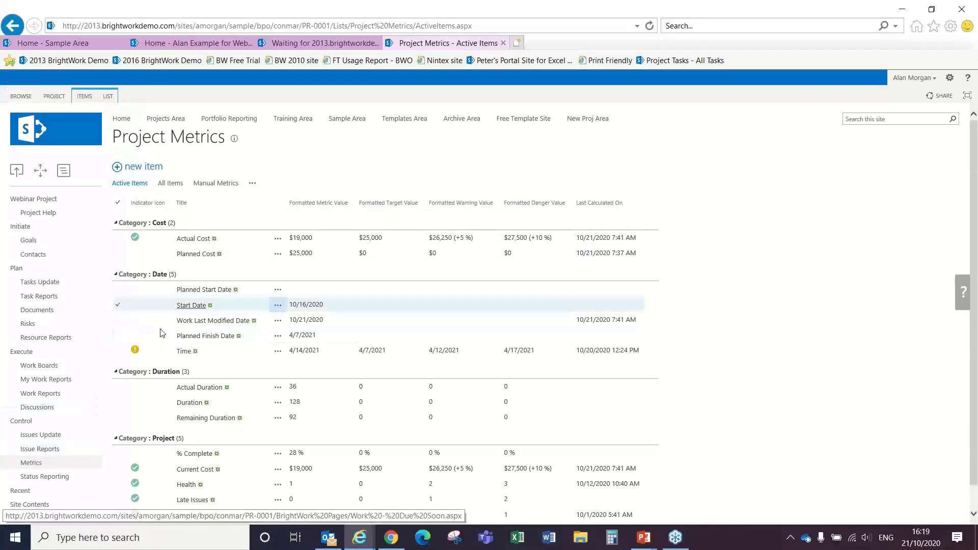
pyautogui.click(278, 253)
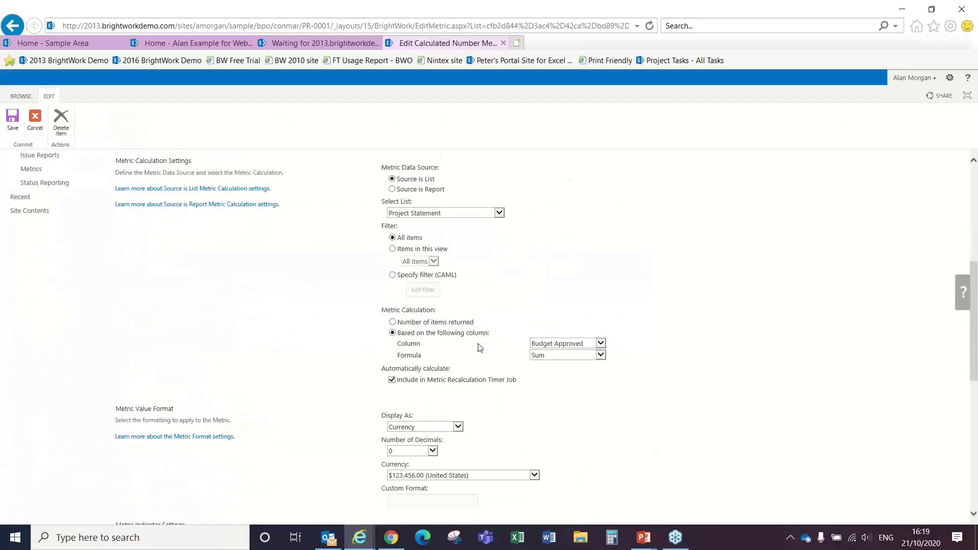
pyautogui.scroll(-1, 479, 348)
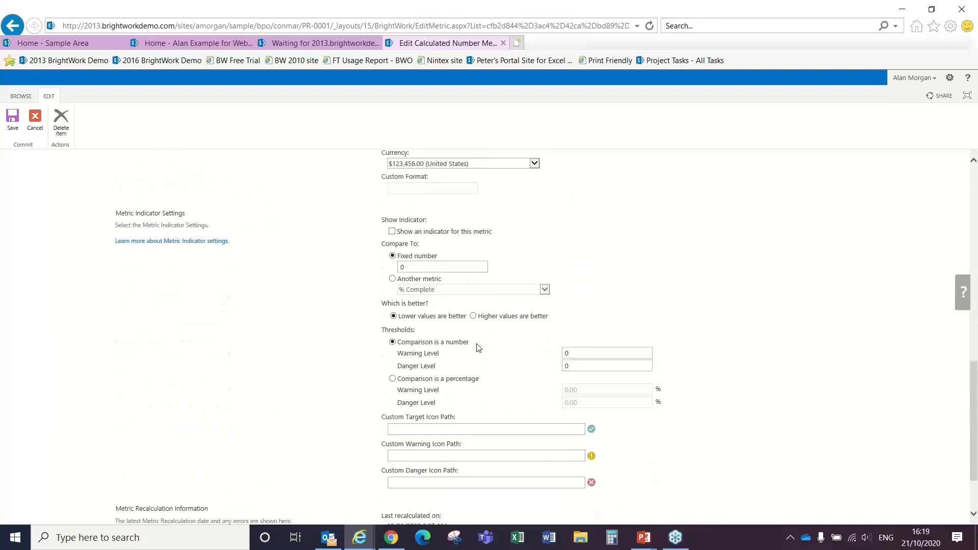
pyautogui.scroll(-2, 477, 345)
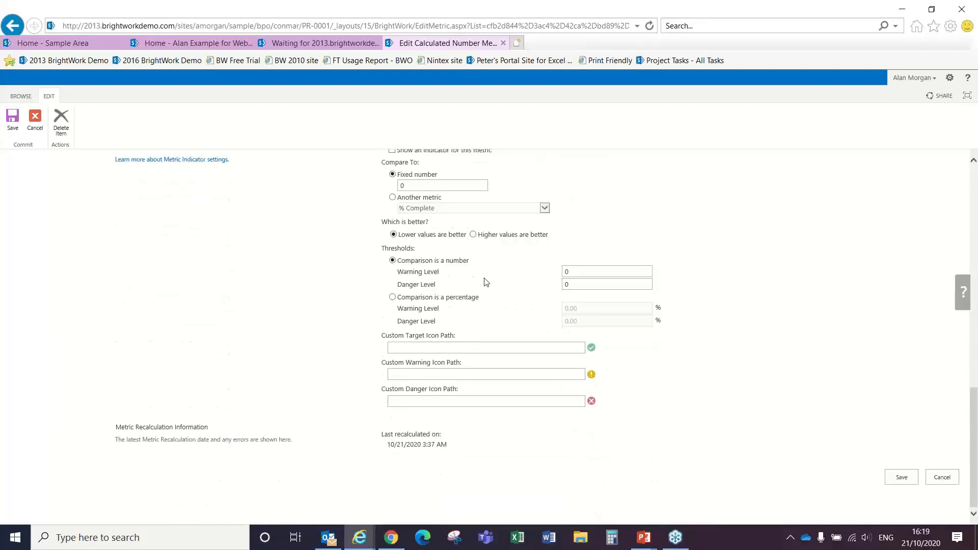
pyautogui.scroll(10, 855, 438)
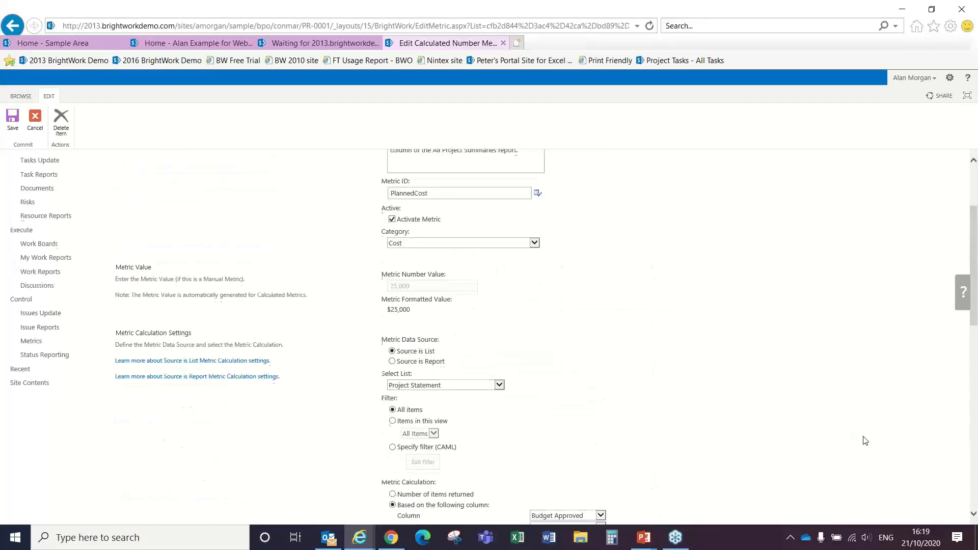
pyautogui.click(36, 127)
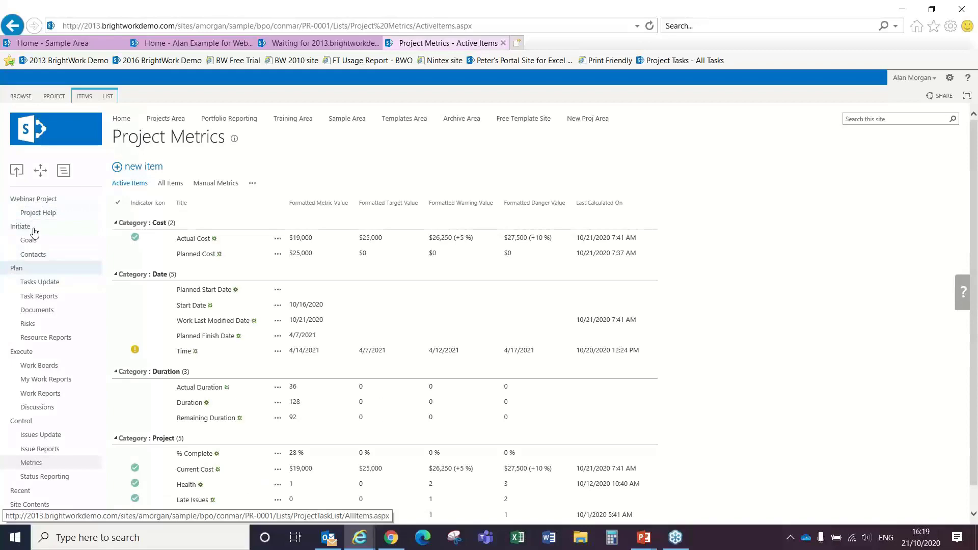
# Step: In the project task list, enter Actual Cost 600 for Task 3 and 500 for Task 4
pyautogui.click(40, 199)
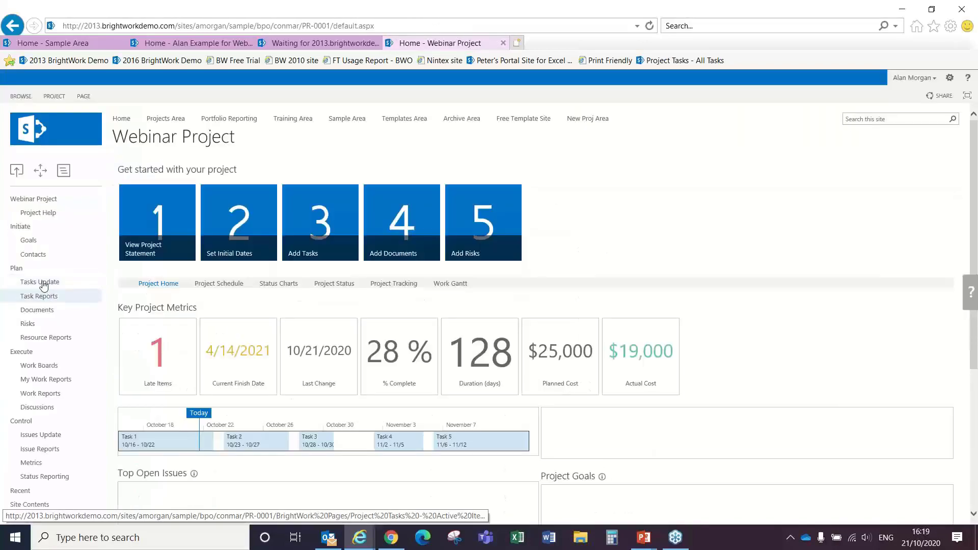
pyautogui.click(42, 283)
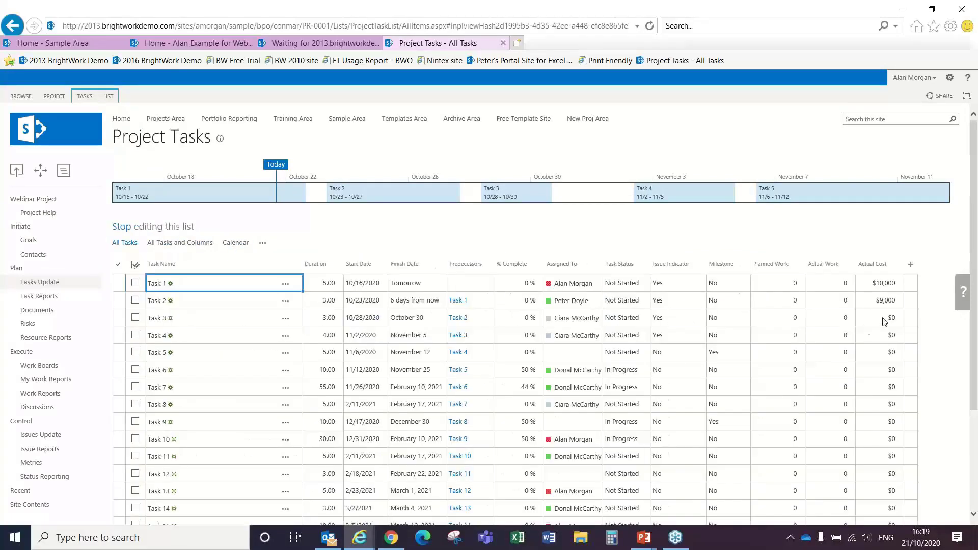
pyautogui.click(885, 319)
pyautogui.click(889, 318)
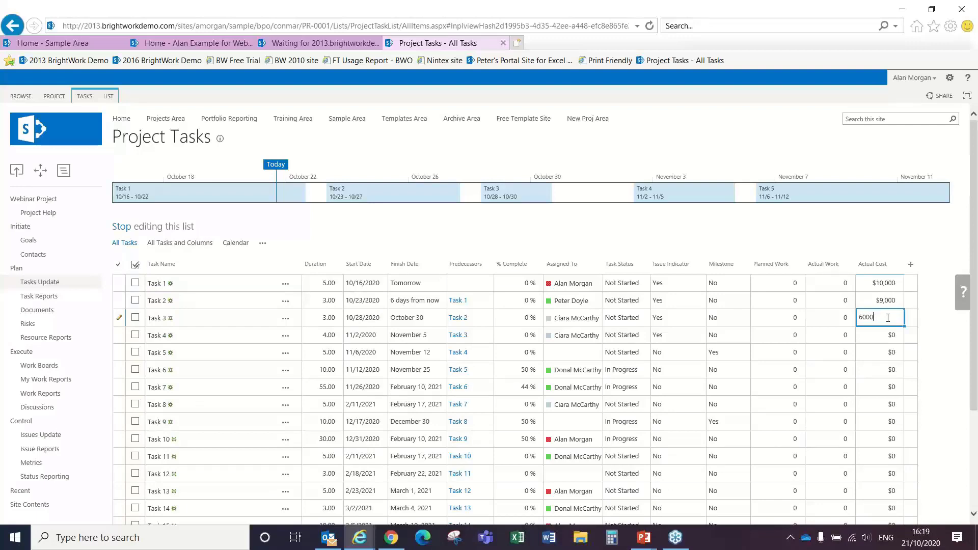
pyautogui.doubleClick(889, 320)
pyautogui.write('600')
pyautogui.press('Return')
pyautogui.write('500')
pyautogui.press('Return')
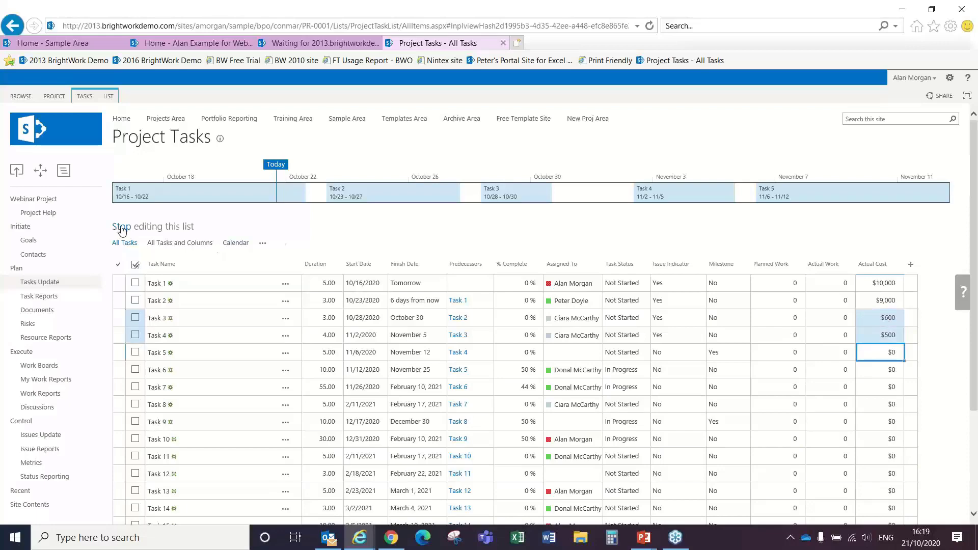
# Step: Stop quick editing and check the Actual Cost total of $20,100
pyautogui.click(124, 229)
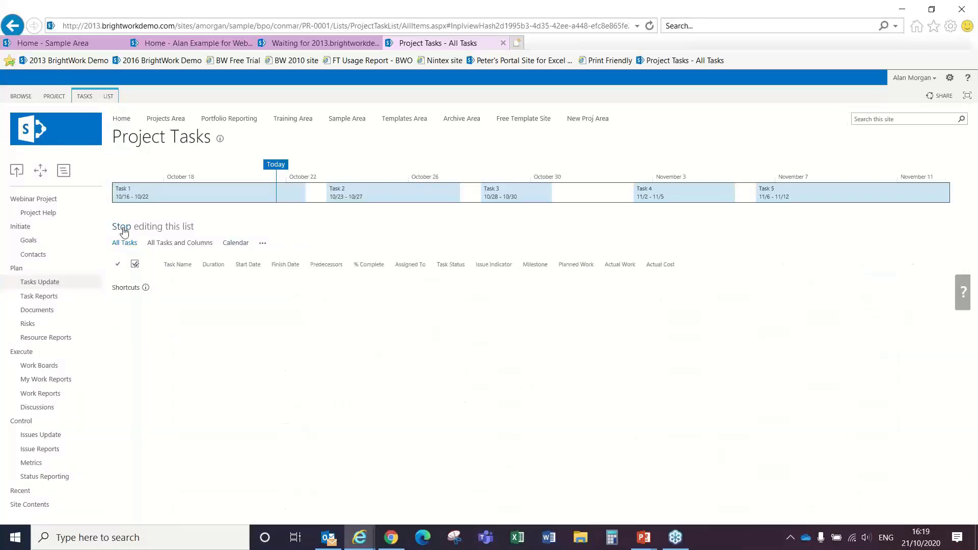
pyautogui.click(87, 97)
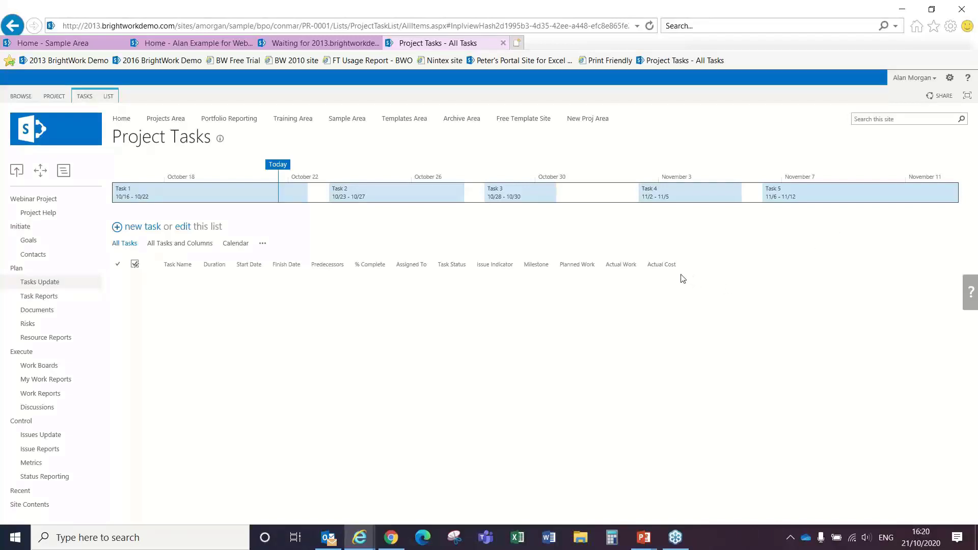
pyautogui.moveTo(765, 279); pyautogui.dragTo(741, 282)
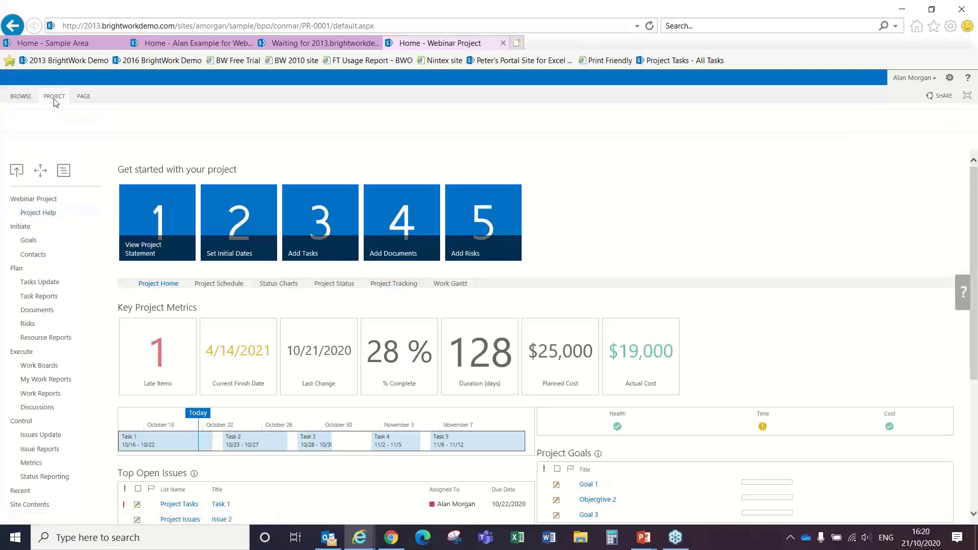
# Step: Refresh the Webinar Project's rolled-up data so the Actual Cost tile shows $20,100
pyautogui.click(83, 128)
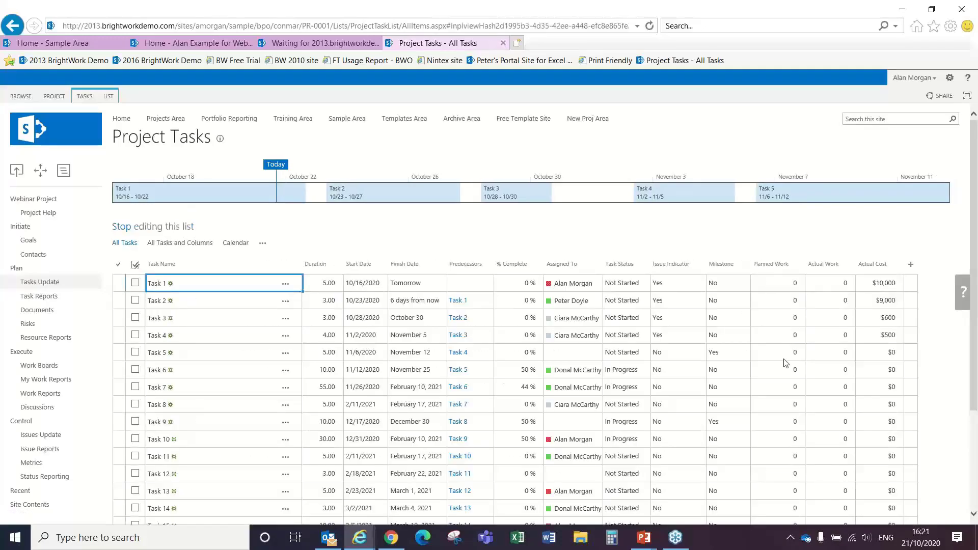
# Step: Set Task 5's Actual Cost to 10000
pyautogui.click(880, 355)
pyautogui.write('10000')
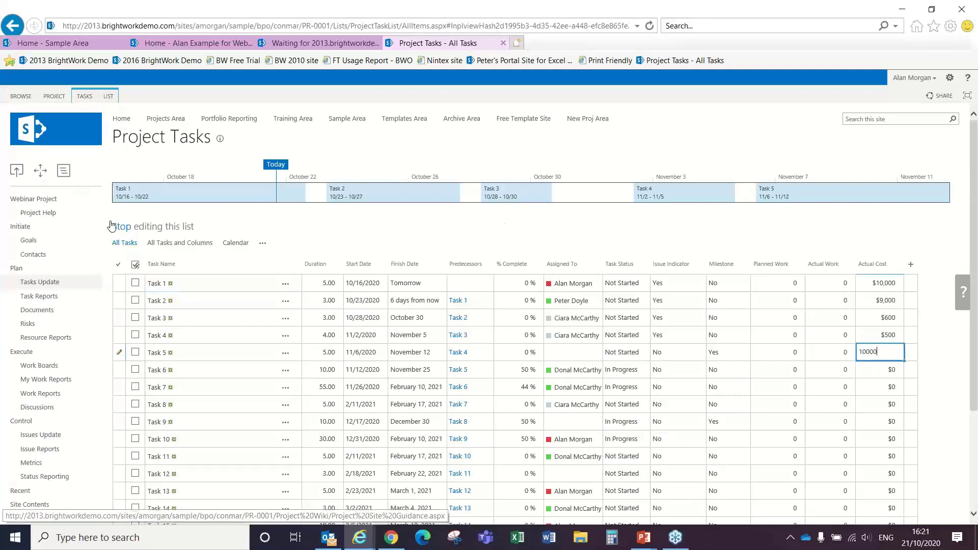
pyautogui.press('Return')
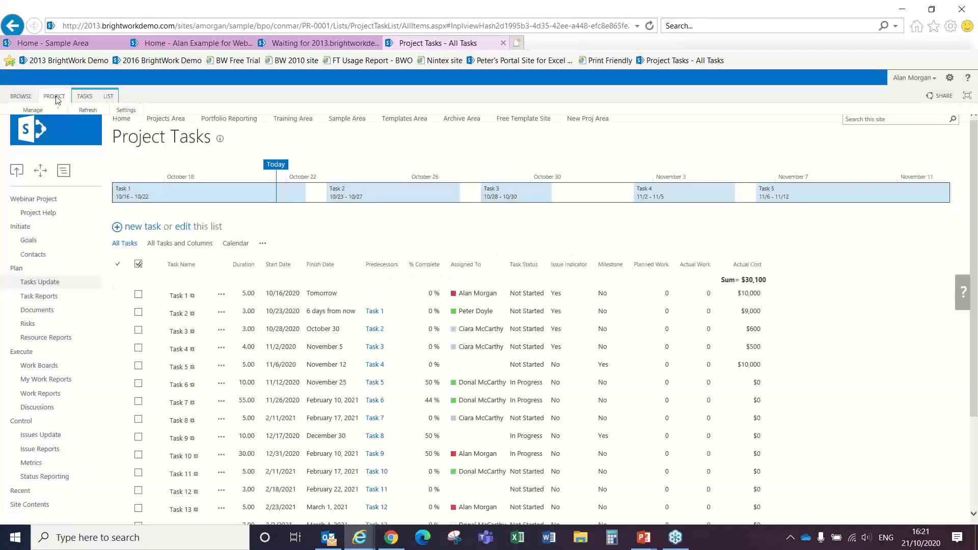
# Step: Refresh the project data so the Actual Cost tile updates to $30,100
pyautogui.click(54, 96)
pyautogui.click(89, 122)
pyautogui.click(606, 365)
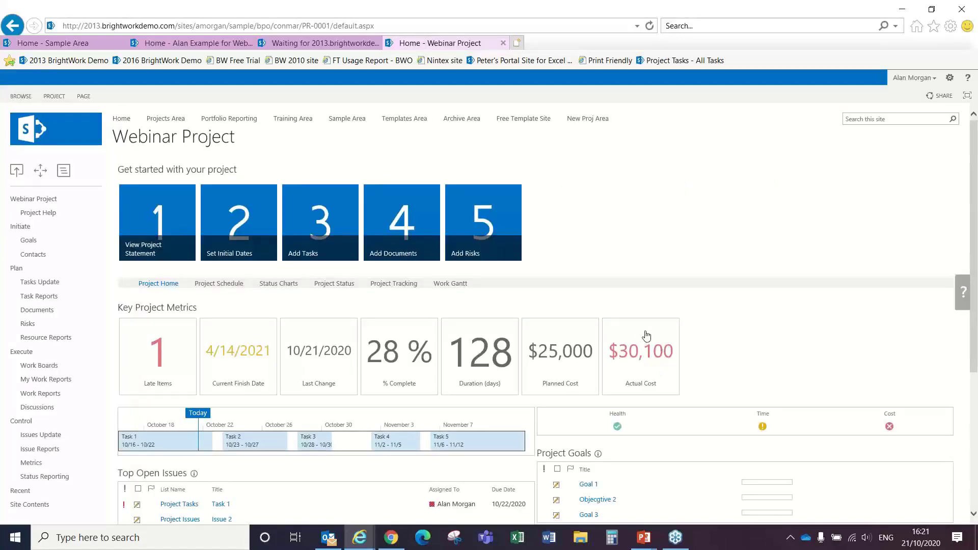
# Step: Highlight Actual Cost's $25,000 target, +5 % warning and +10 % danger values
pyautogui.click(887, 431)
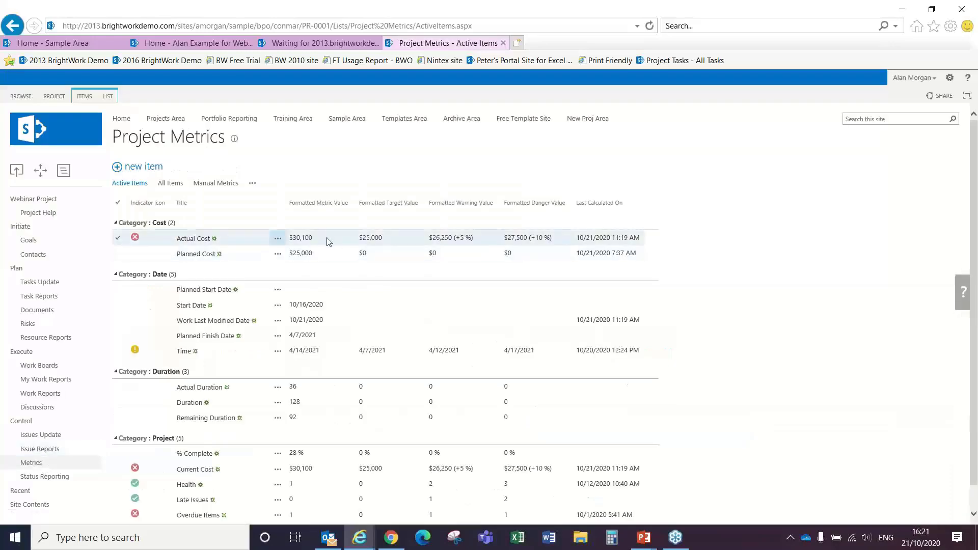
pyautogui.moveTo(383, 238); pyautogui.dragTo(362, 241)
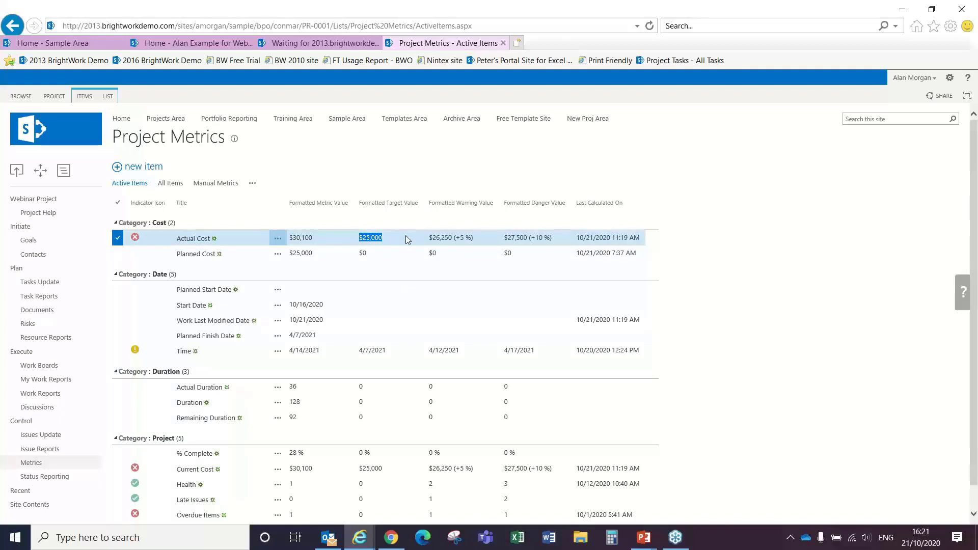
pyautogui.moveTo(478, 241); pyautogui.dragTo(432, 242)
pyautogui.moveTo(555, 241); pyautogui.dragTo(503, 240)
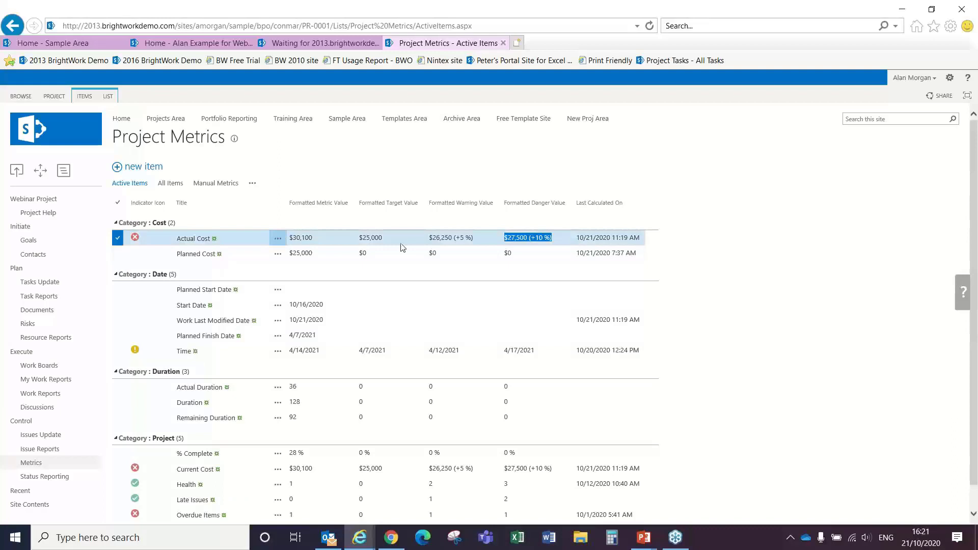
# Step: Set Actual Cost's warning level to 3% and danger level to 6%, save, and return to Webinar Project
pyautogui.click(278, 242)
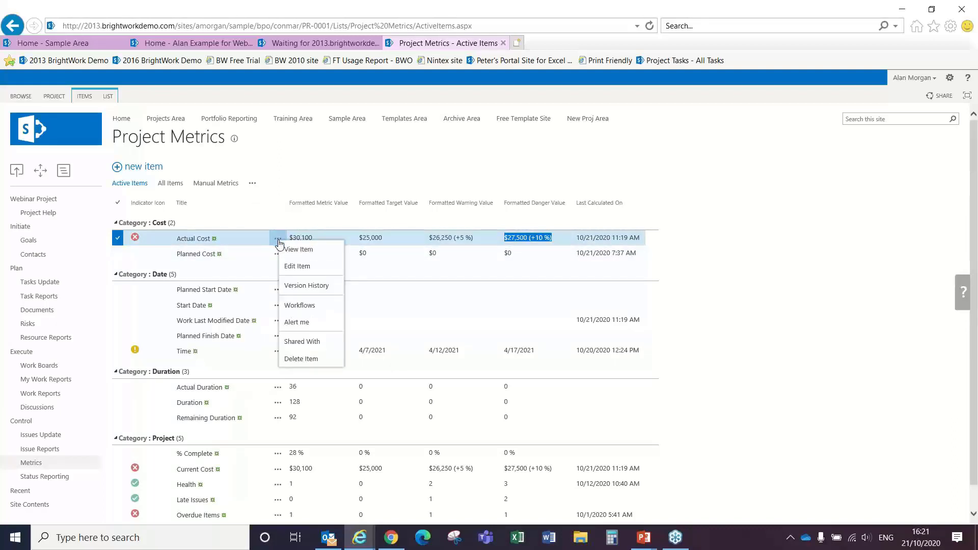
pyautogui.click(301, 267)
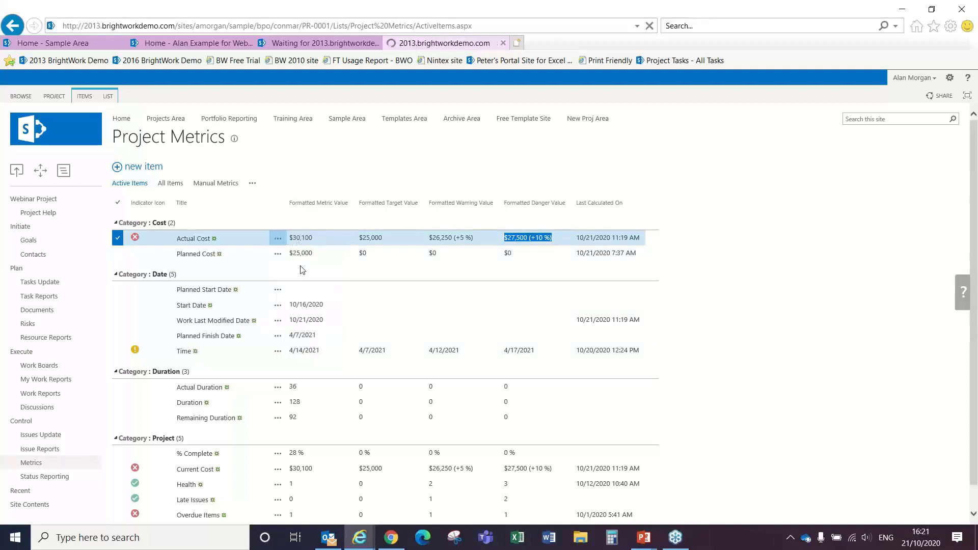
pyautogui.scroll(-8, 515, 363)
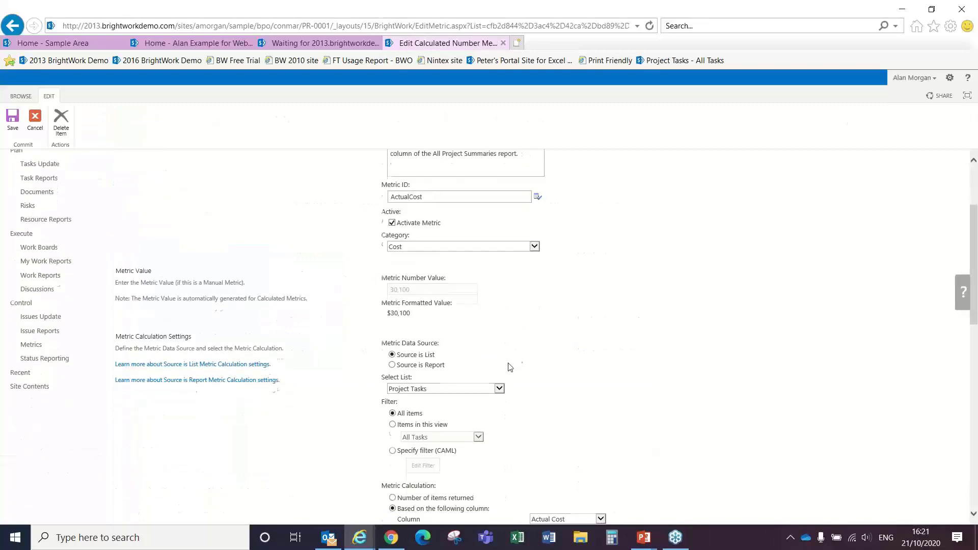
pyautogui.scroll(-4, 557, 406)
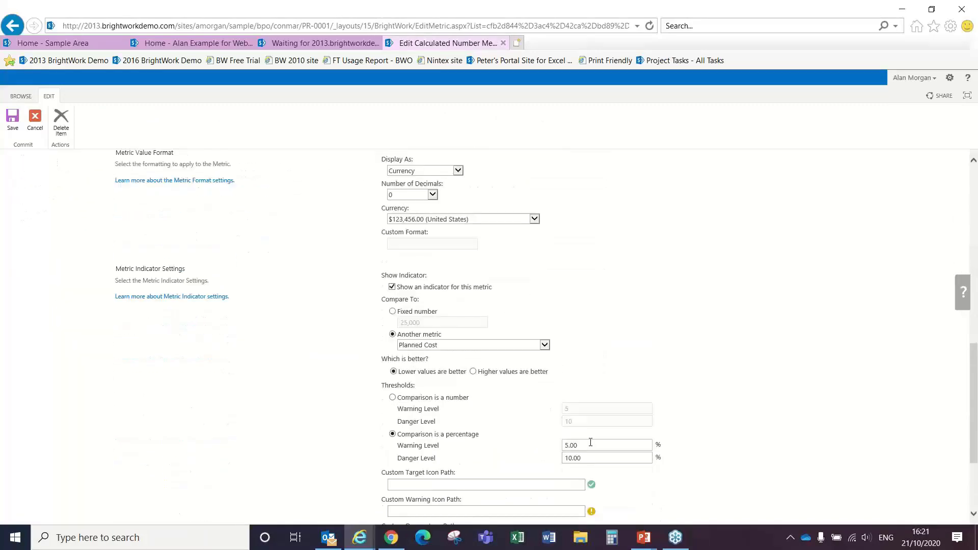
pyautogui.moveTo(590, 442); pyautogui.dragTo(553, 447)
pyautogui.write('3')
pyautogui.press('Tab')
pyautogui.write('6')
pyautogui.click(13, 122)
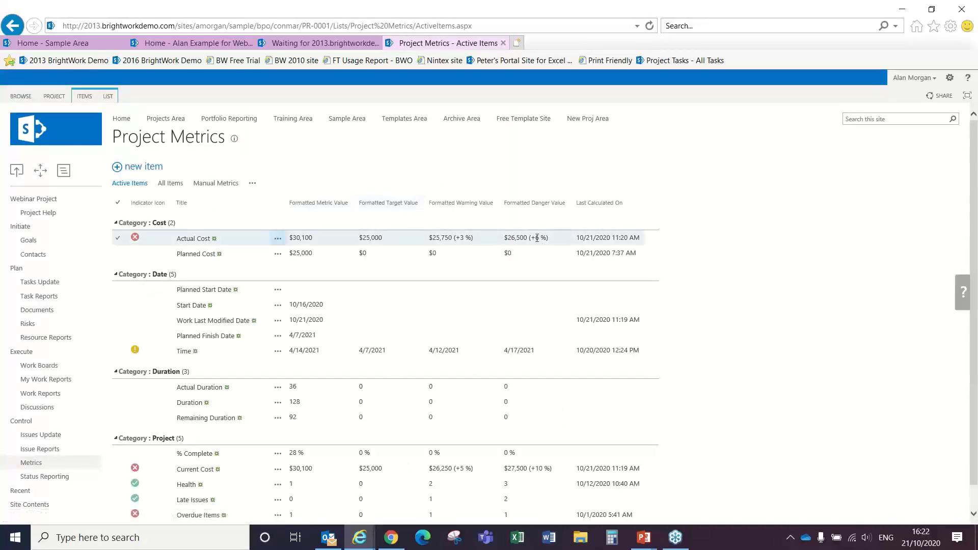
pyautogui.click(37, 199)
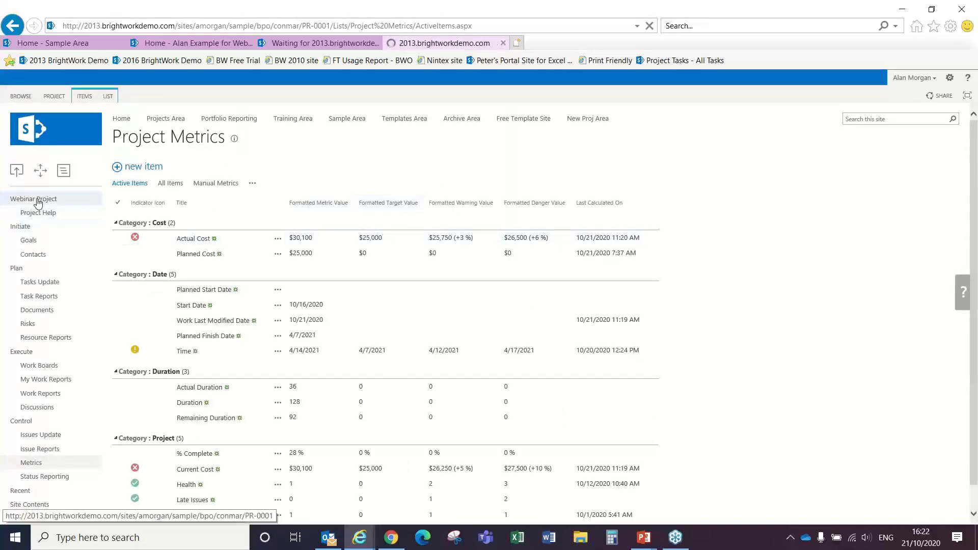